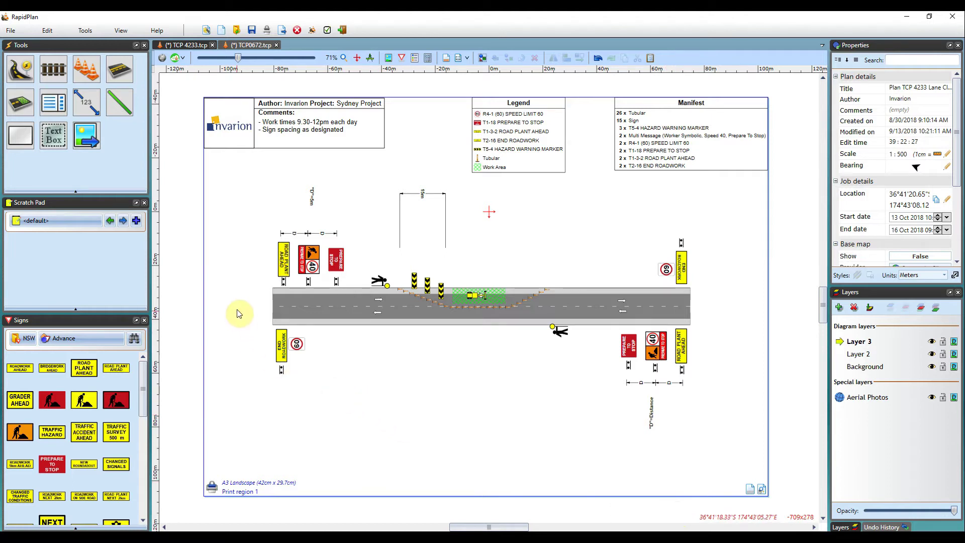
# Draw a bordered text box near the page's bottom-left with font size 16
pyautogui.click(56, 142)
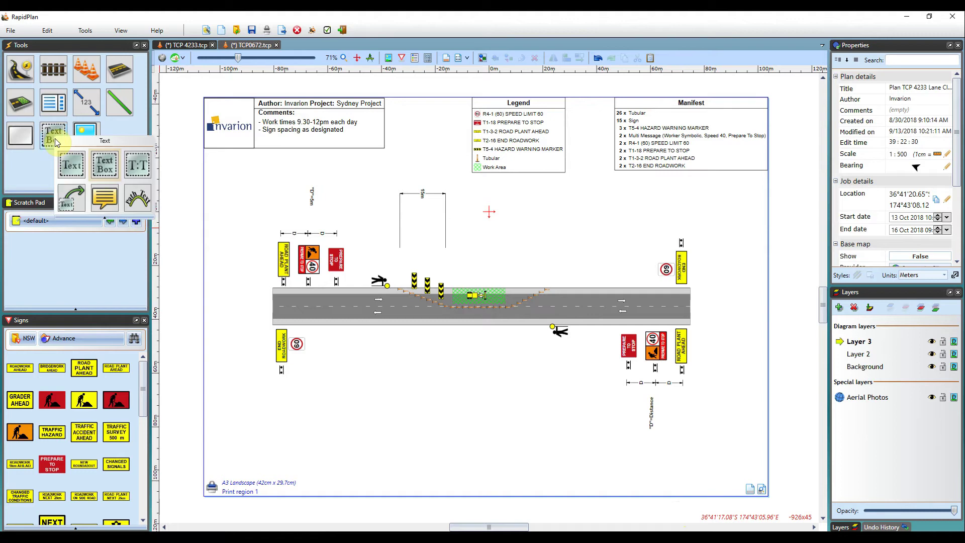
pyautogui.click(104, 163)
pyautogui.moveTo(247, 407); pyautogui.dragTo(401, 434)
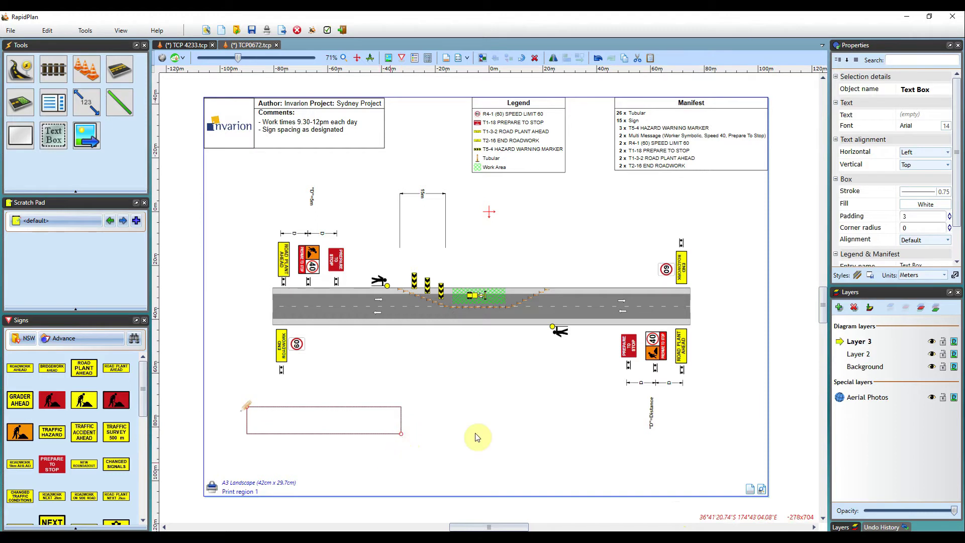
pyautogui.click(947, 125)
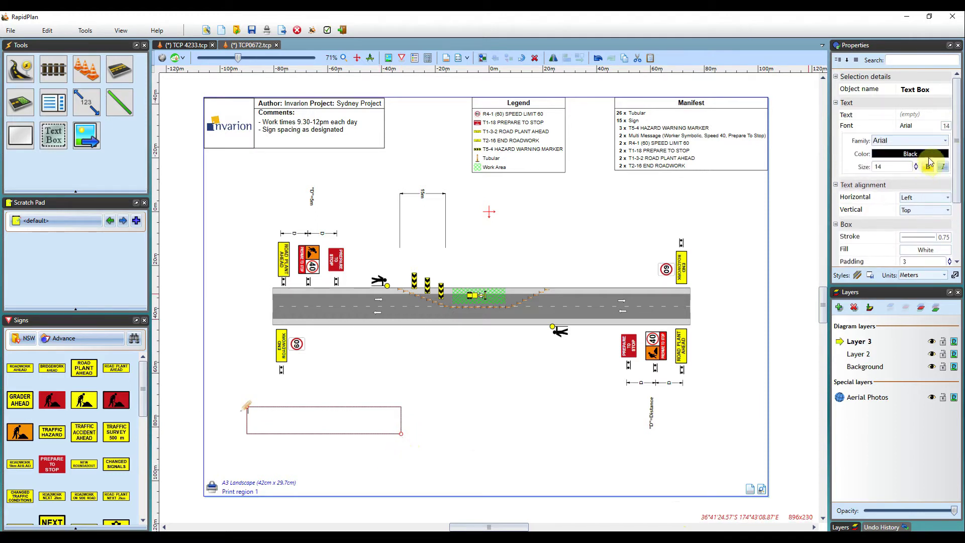
pyautogui.click(916, 165)
# Enter 'Plan Title: $_title$' with a 'Scale:' line beneath it in the box
pyautogui.click(917, 165)
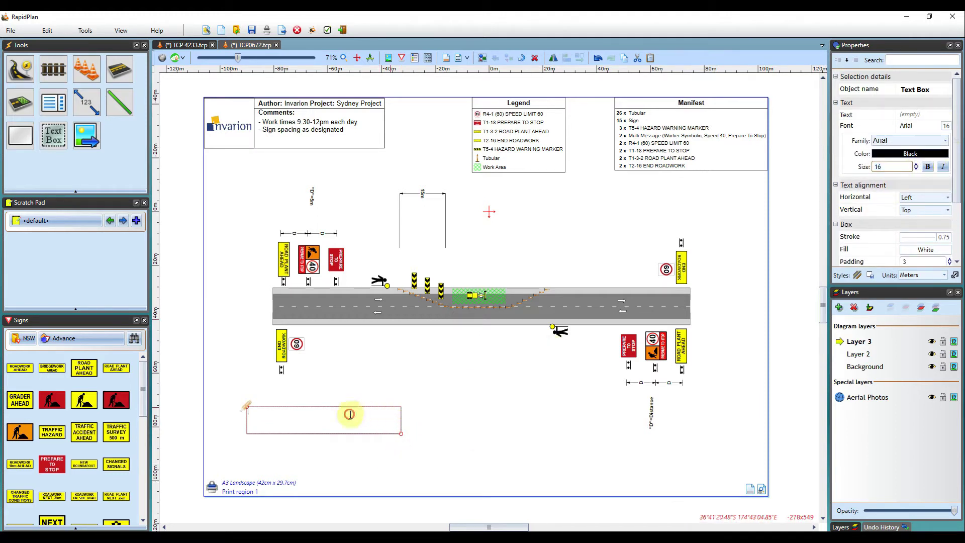
pyautogui.write('Plan')
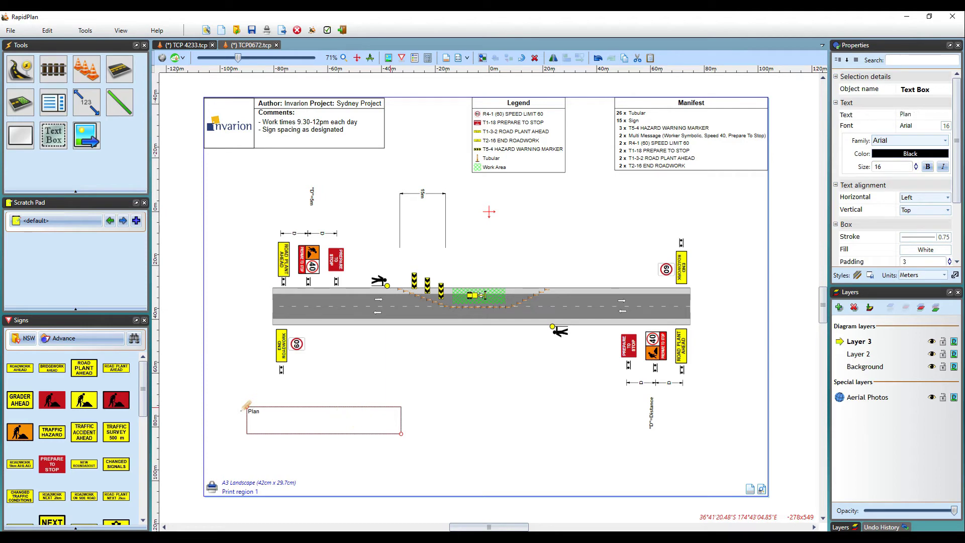
pyautogui.write(' Title: ')
pyautogui.write('Scale')
pyautogui.write('S')
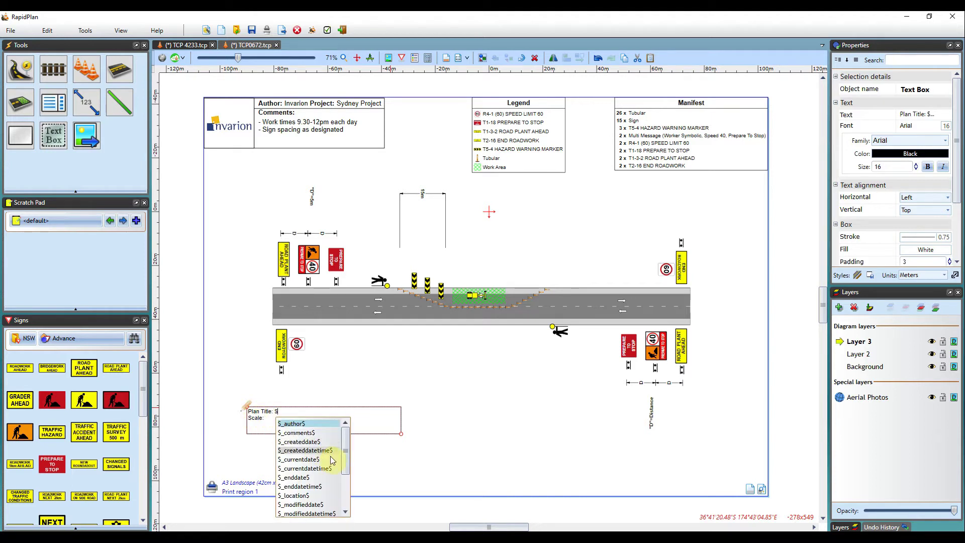
pyautogui.moveTo(347, 446); pyautogui.dragTo(347, 487)
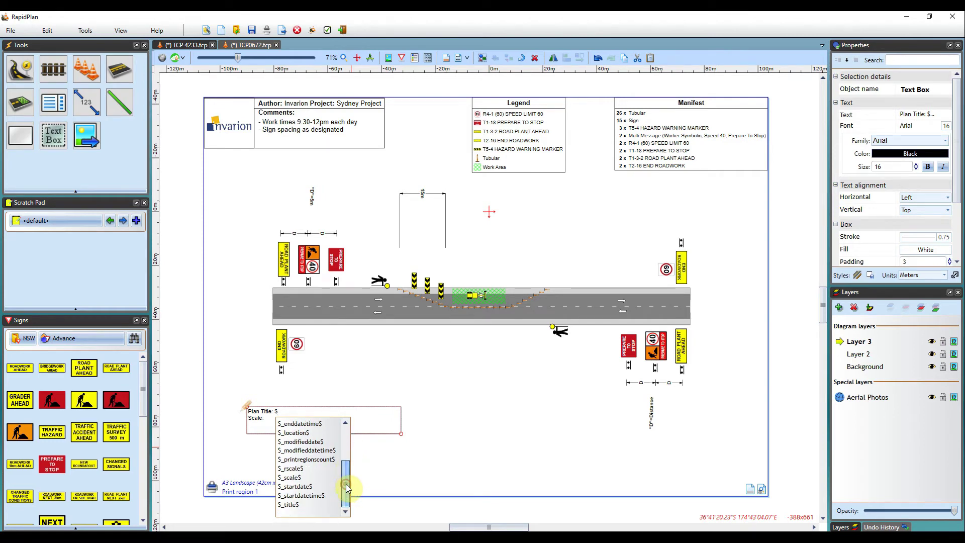
pyautogui.write('_')
pyautogui.write('t')
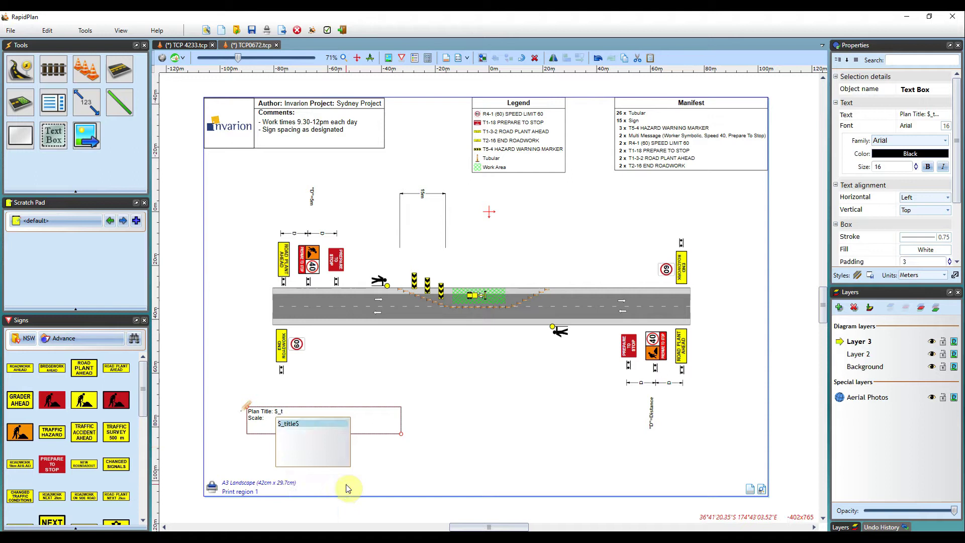
pyautogui.write('itle')
pyautogui.press('Return')
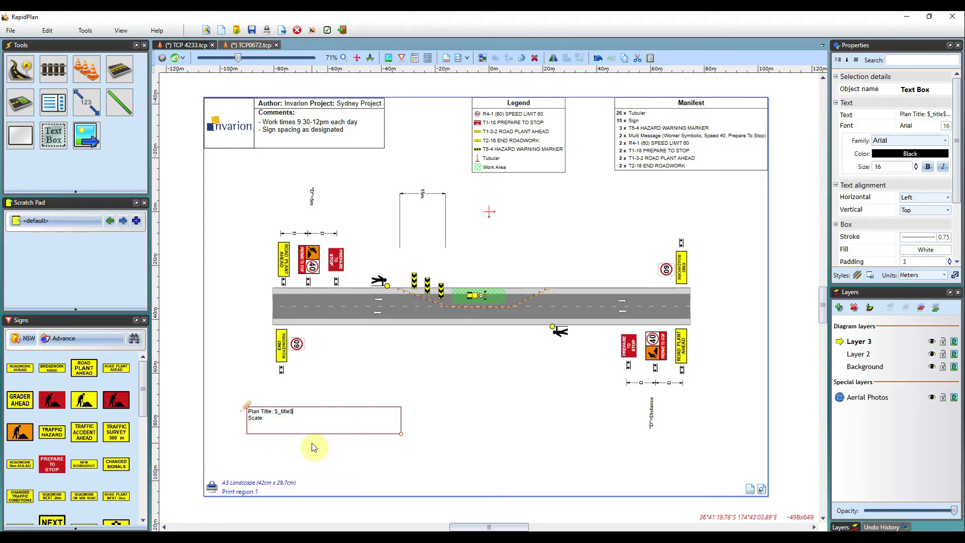
# Append $_scale$ ($_rscale$) after 'Scale:' so the box reads '1 : 500 (1cm = 5m)'
pyautogui.click(270, 419)
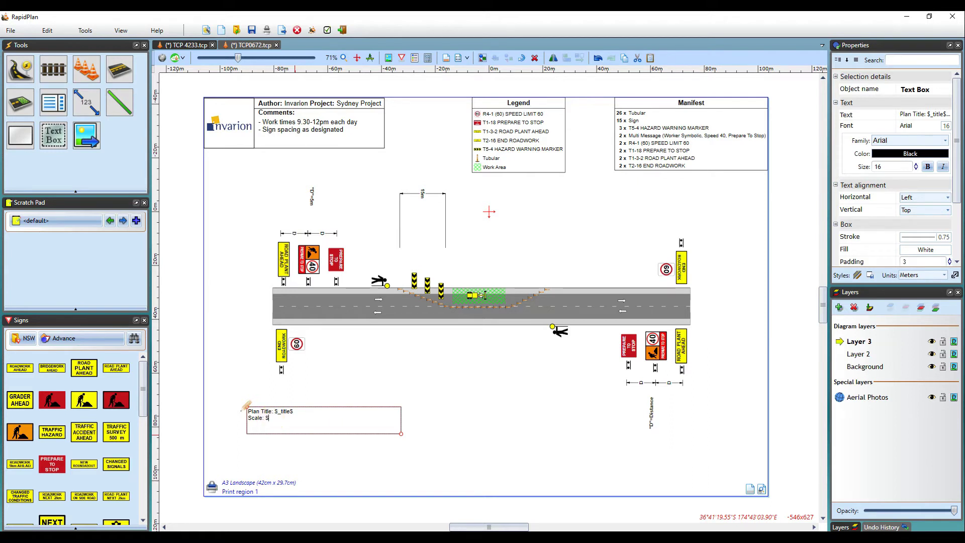
pyautogui.write('$')
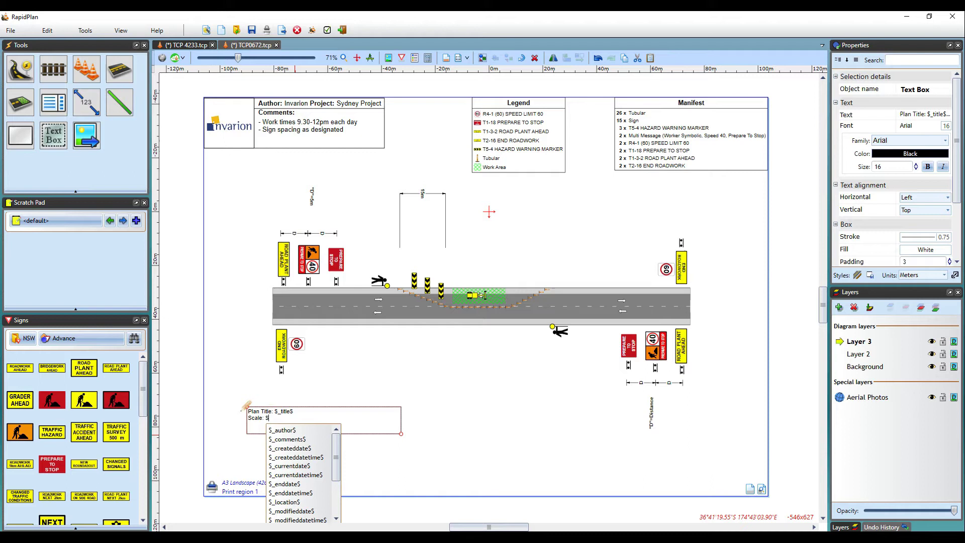
pyautogui.scroll(-2, 311, 497)
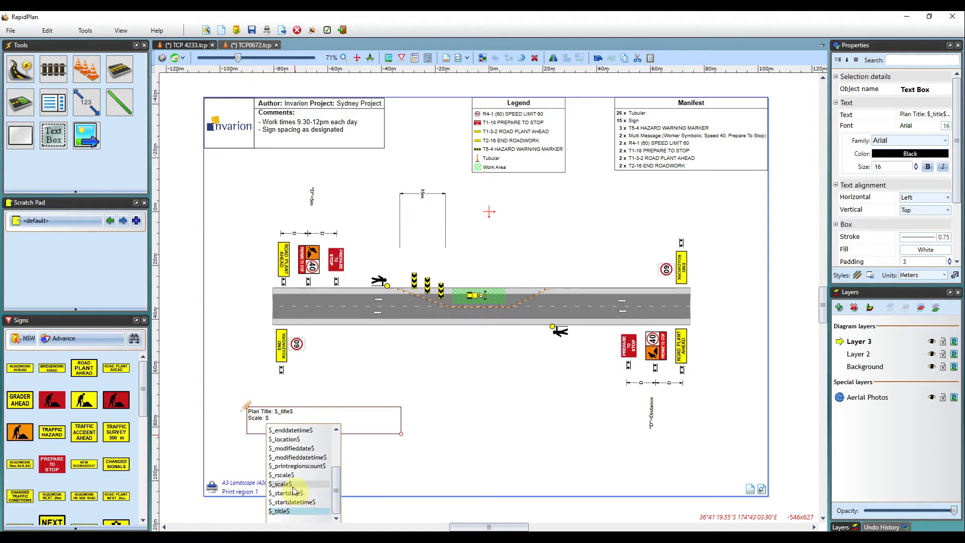
pyautogui.click(302, 484)
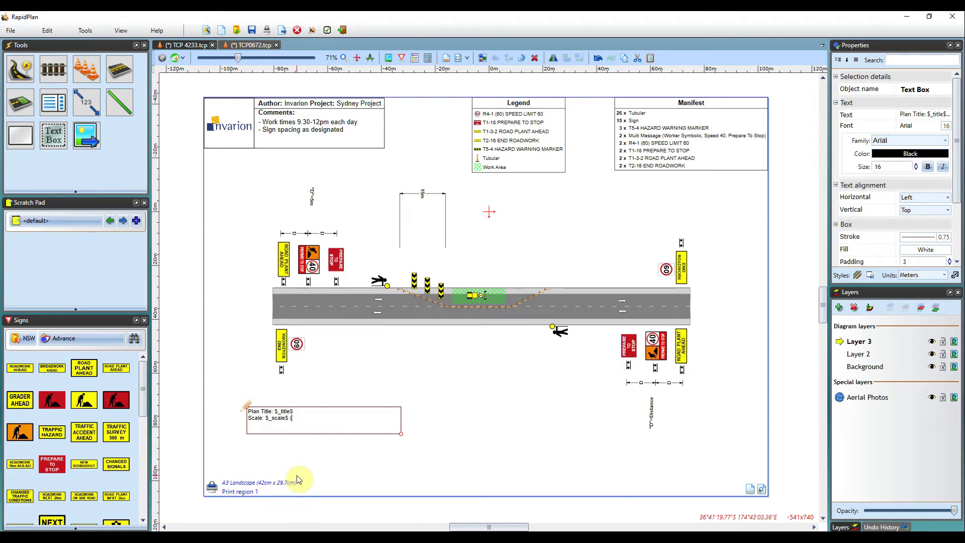
pyautogui.write('($')
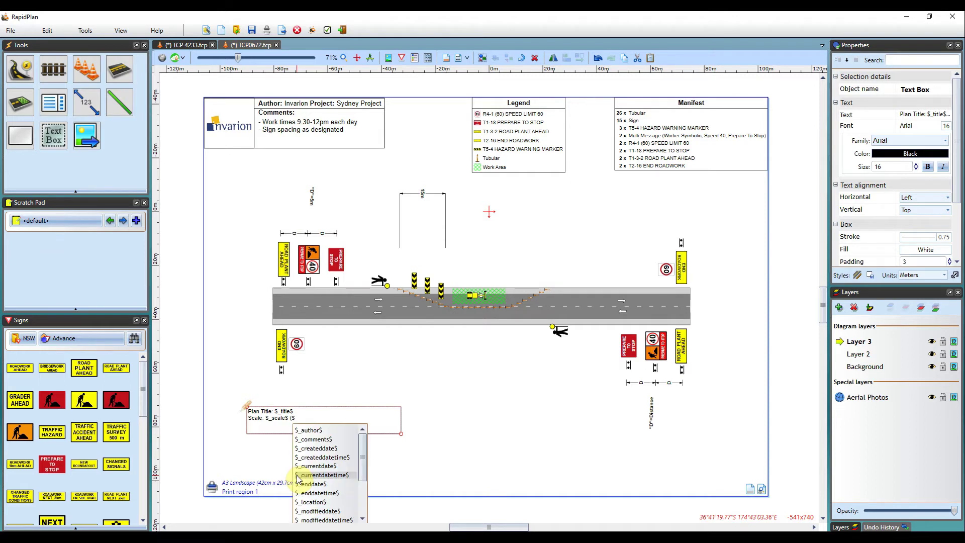
pyautogui.write('_r')
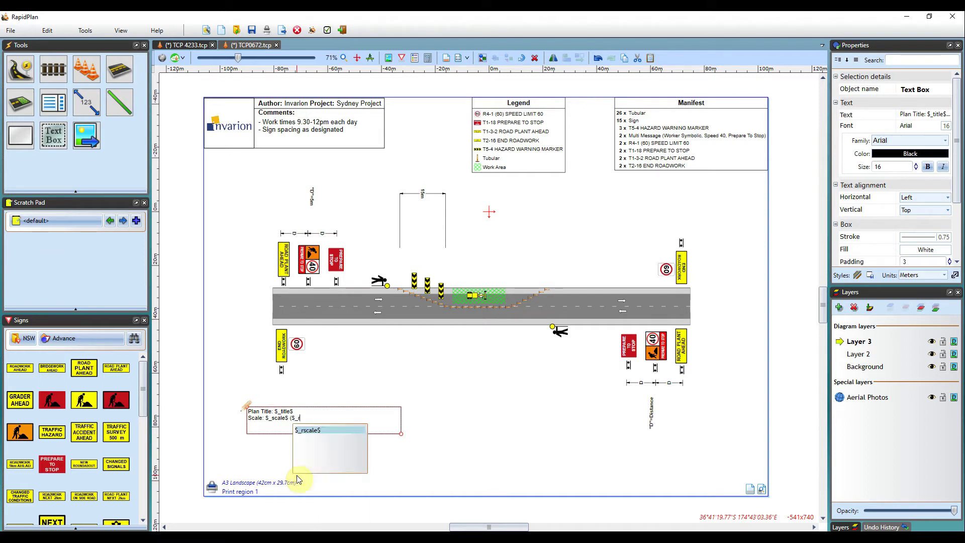
pyautogui.click(314, 430)
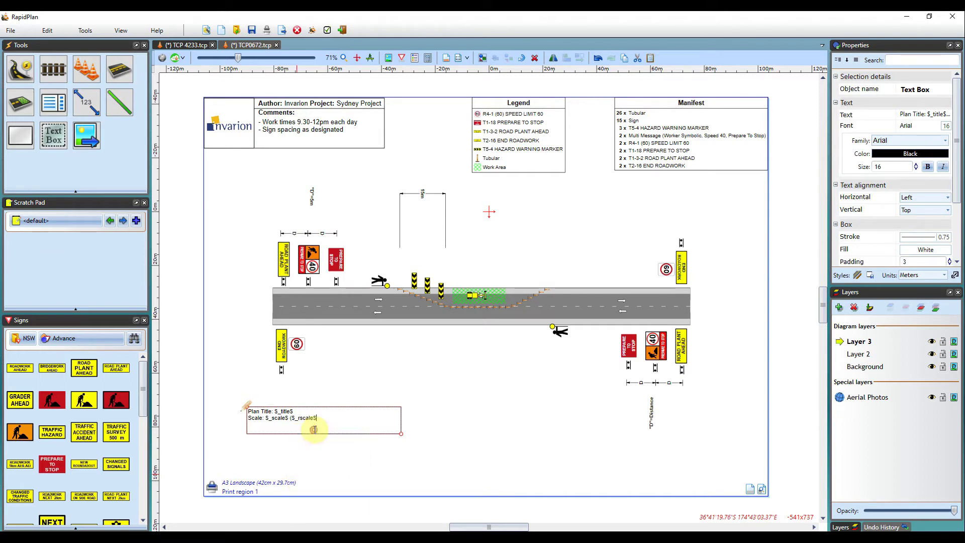
pyautogui.write(')')
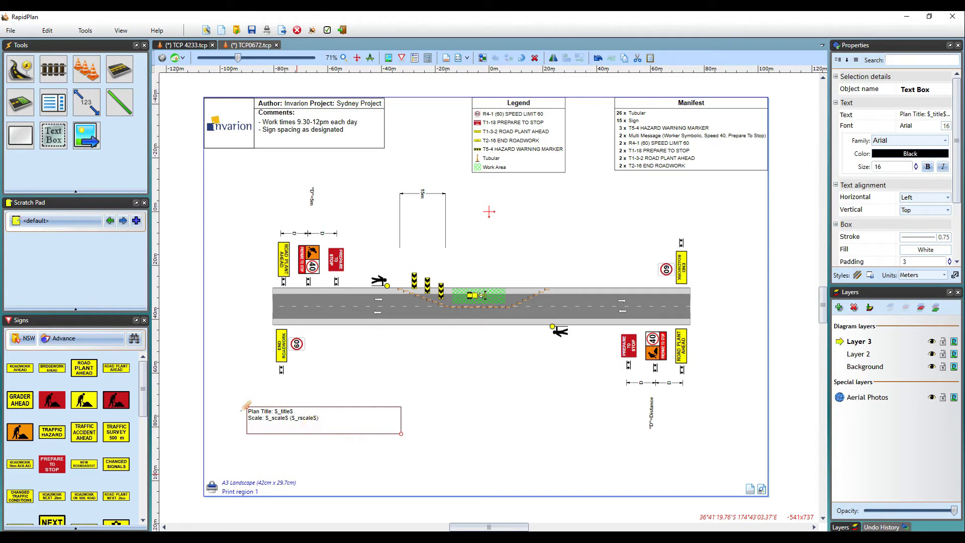
pyautogui.click(452, 451)
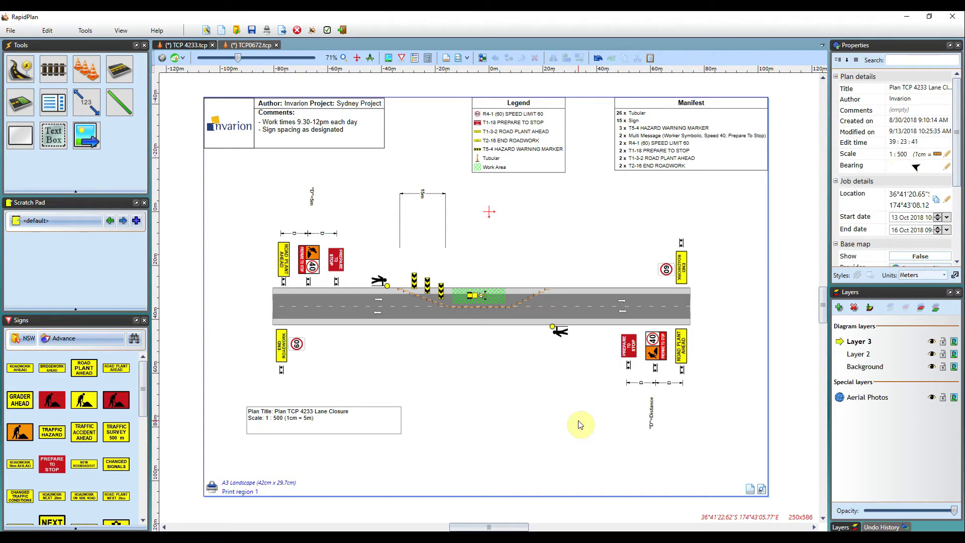
# Copy the Plan Title text box from the TCP 4233 plan
pyautogui.click(364, 427)
pyautogui.rightClick(364, 428)
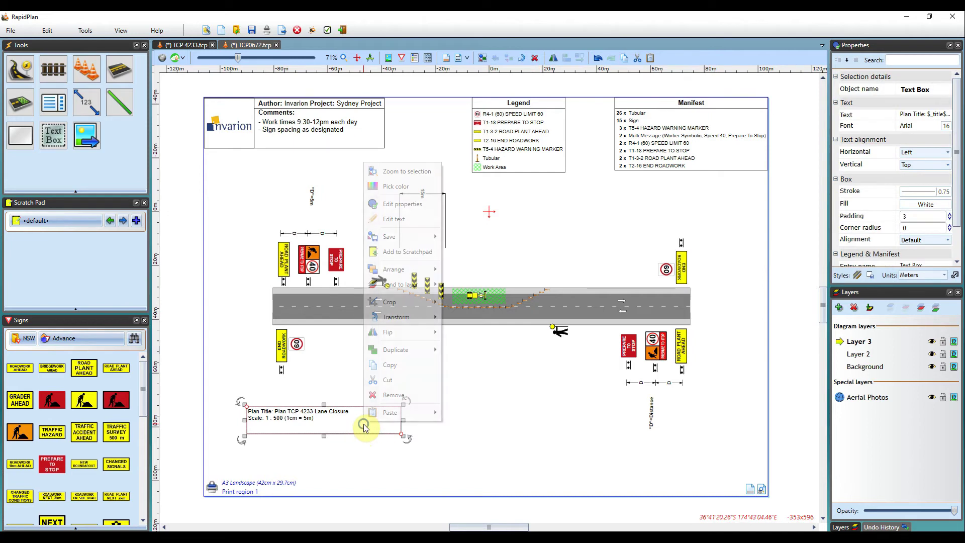
pyautogui.click(390, 365)
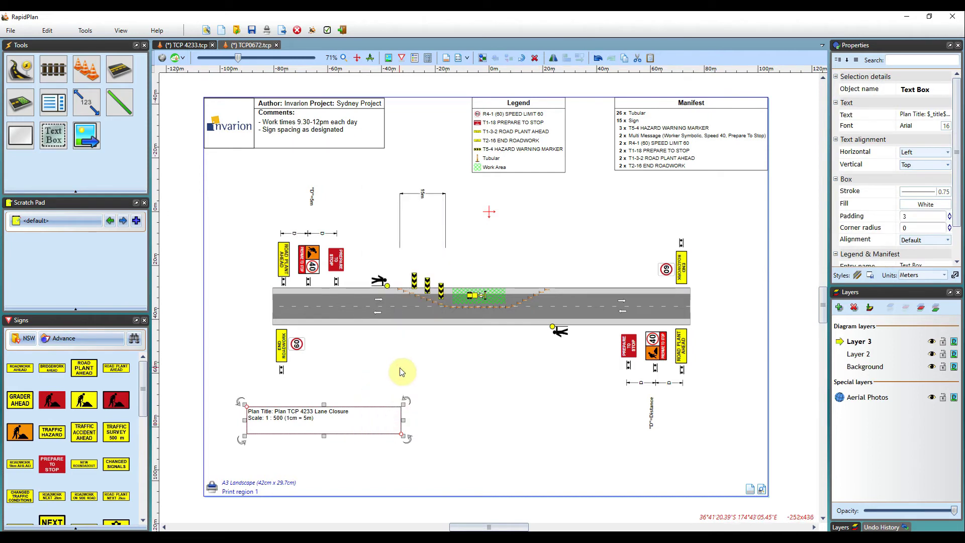
# Paste the title box into the TCP0672 plan and place it at the bottom-left
pyautogui.click(255, 46)
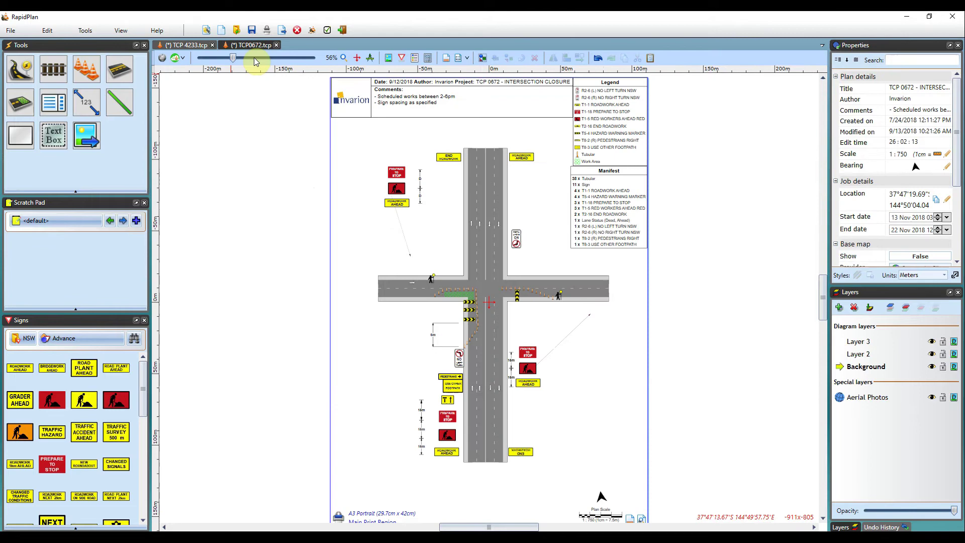
pyautogui.rightClick(392, 488)
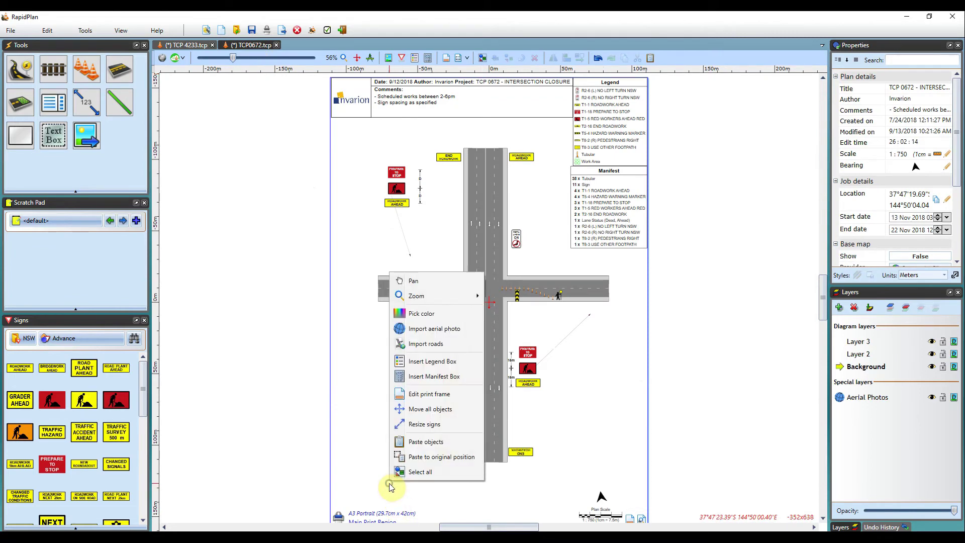
pyautogui.click(424, 442)
pyautogui.moveTo(369, 487); pyautogui.dragTo(386, 489)
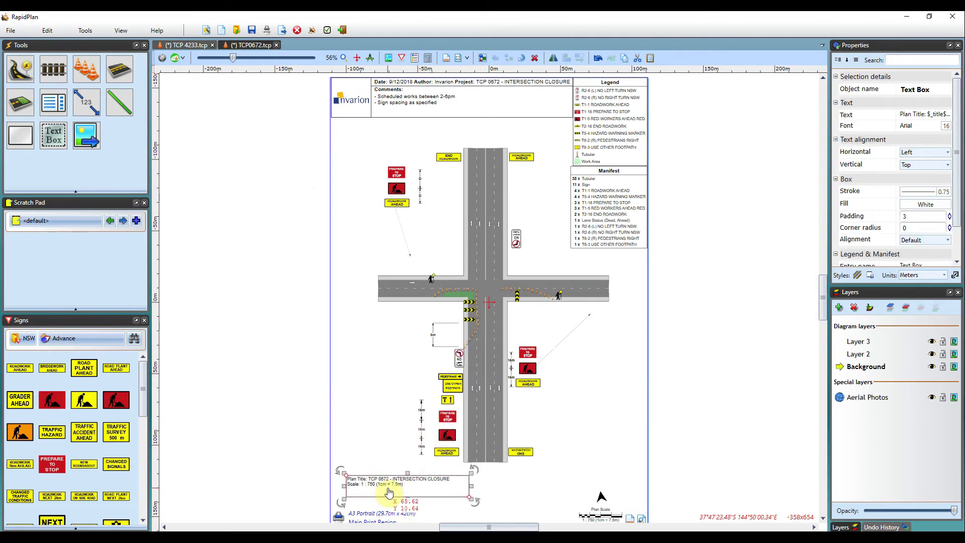
pyautogui.click(549, 490)
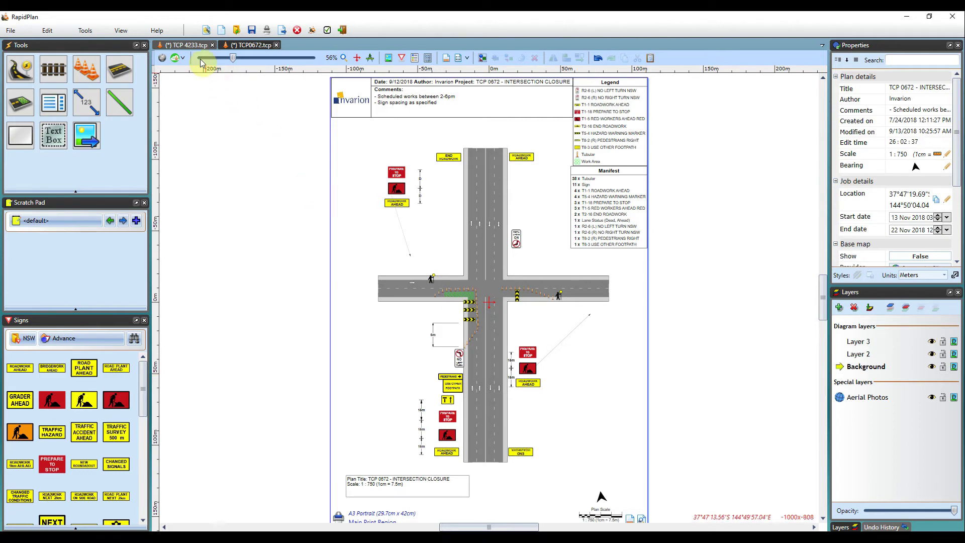
# Return to the TCP 4233 plan and open the Text Variables settings
pyautogui.click(194, 45)
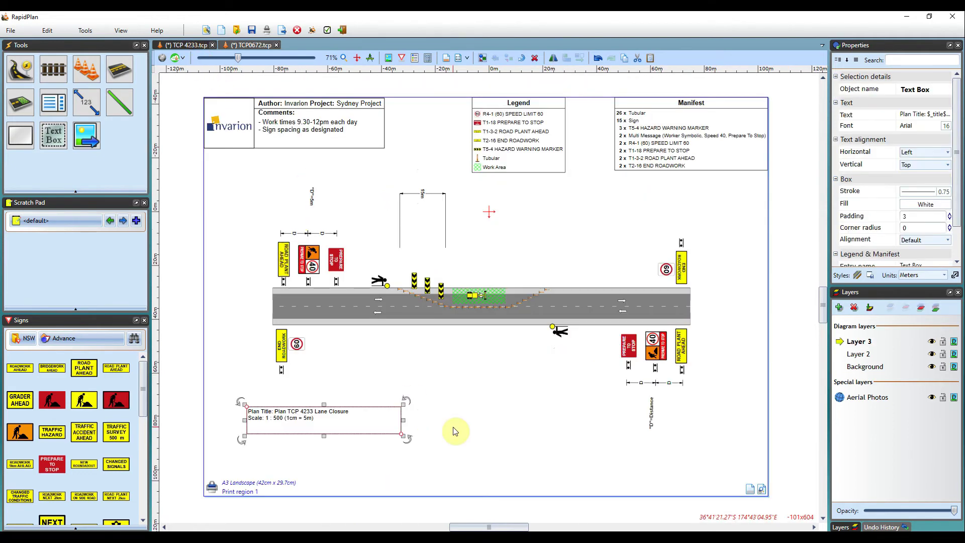
pyautogui.click(498, 475)
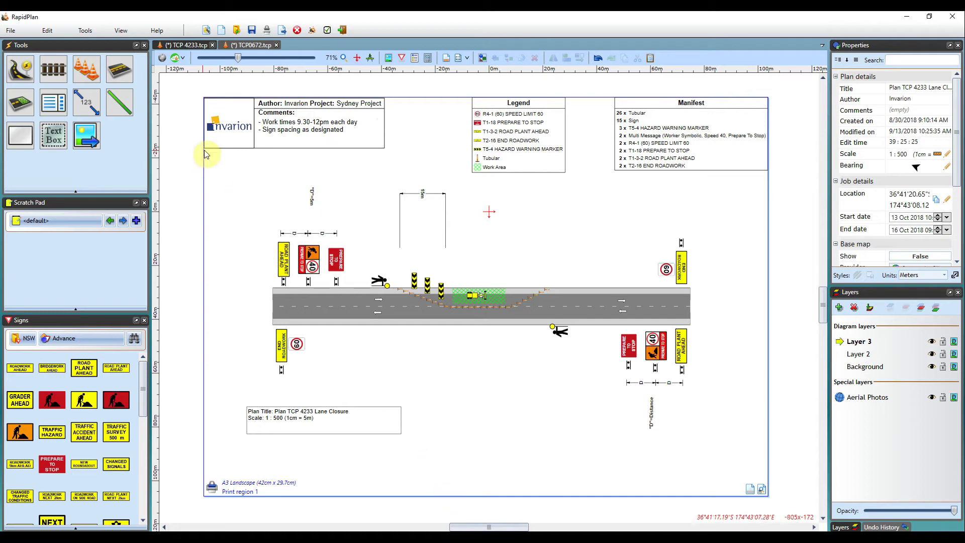
pyautogui.click(85, 32)
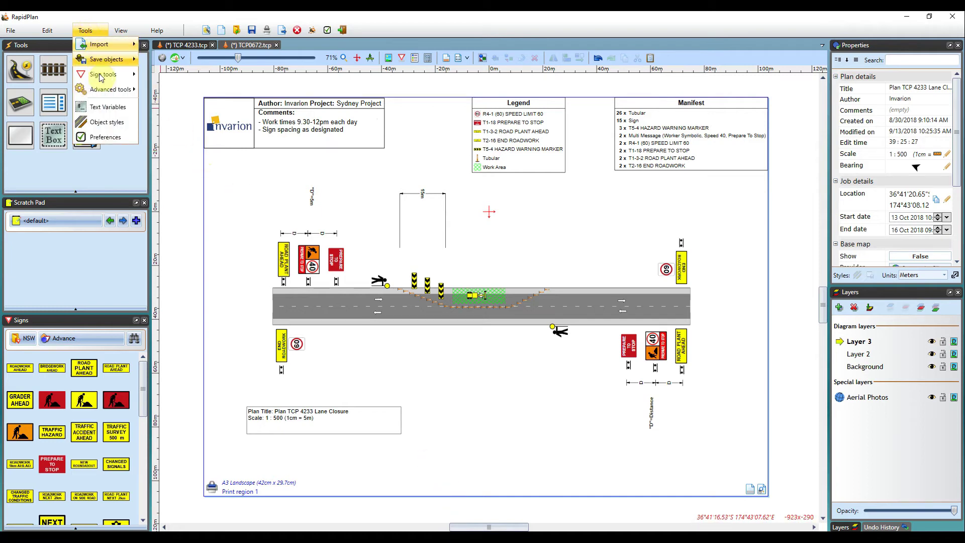
pyautogui.click(107, 107)
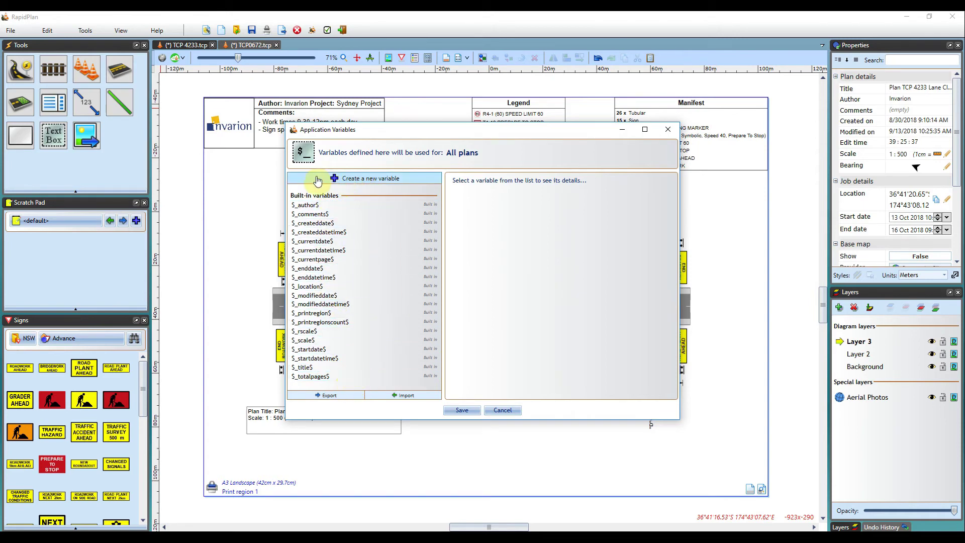
# Create and save an all-plans variable 'disclaimer' holding the pasted disclaimer paragraph
pyautogui.click(420, 184)
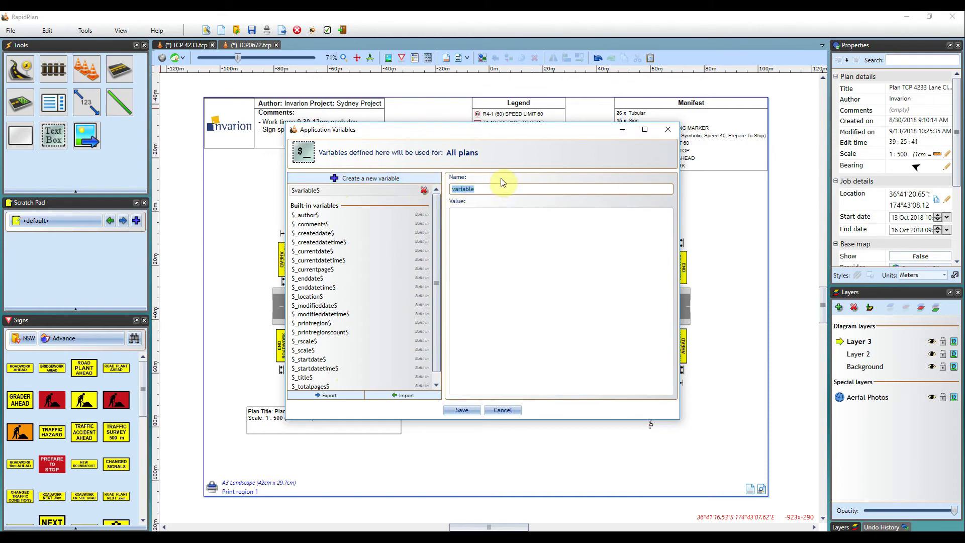
pyautogui.write('disclaimer')
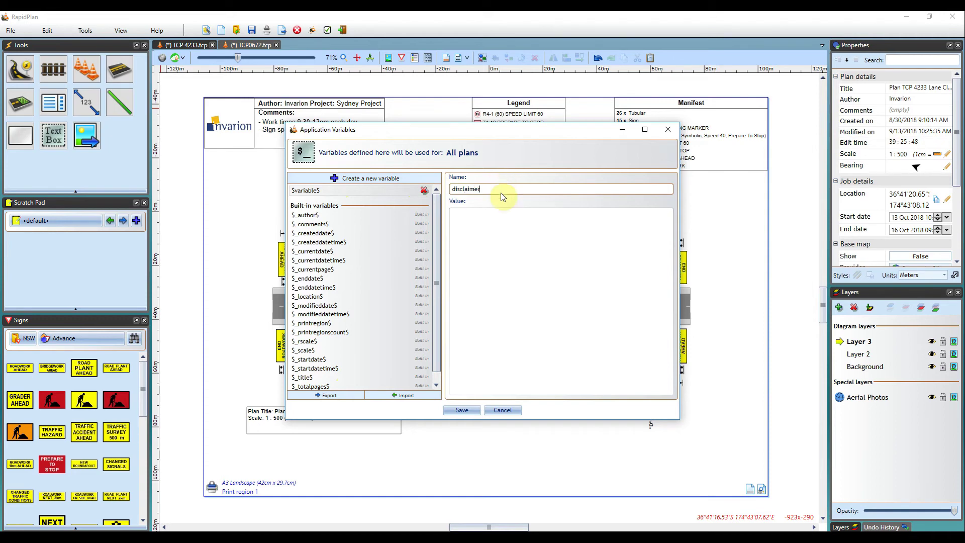
pyautogui.click(558, 217)
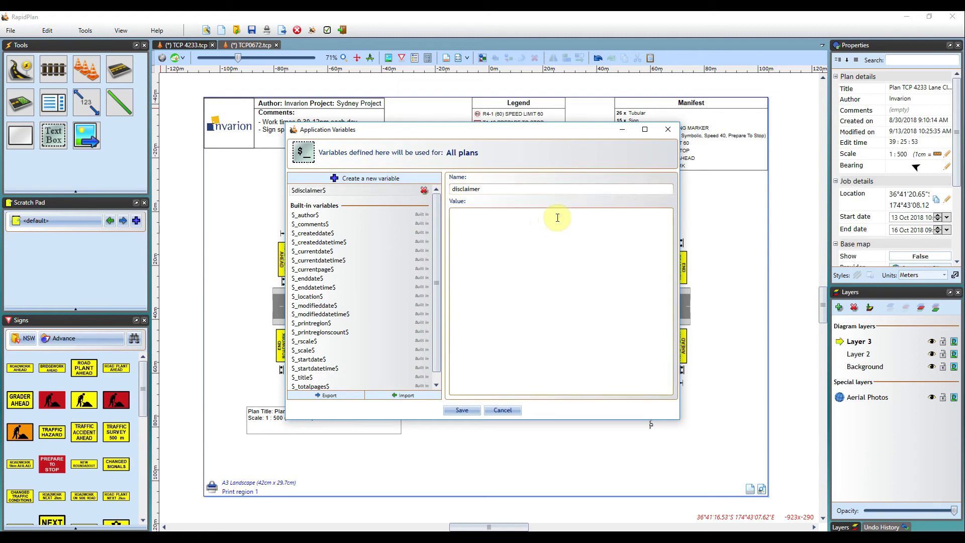
pyautogui.hotkey('ctrl', 'v')
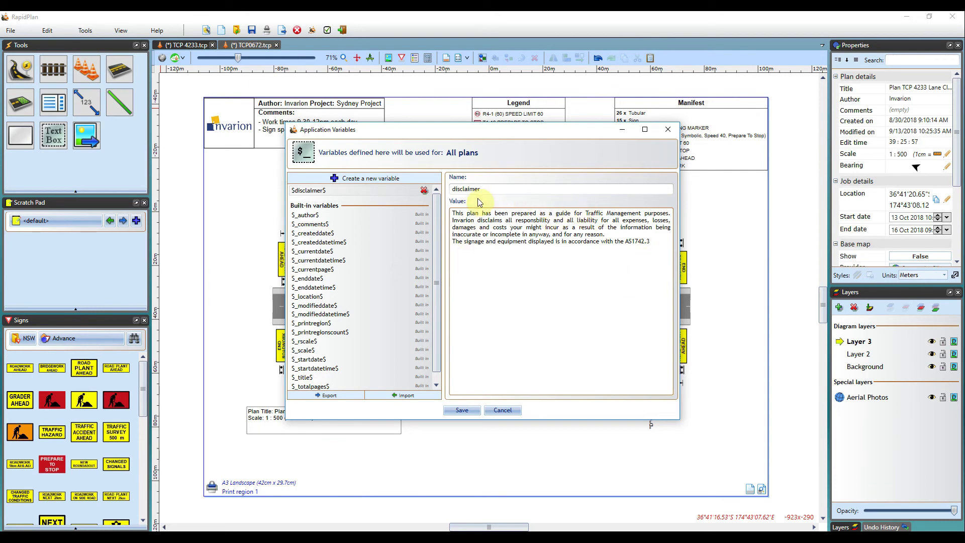
pyautogui.click(476, 412)
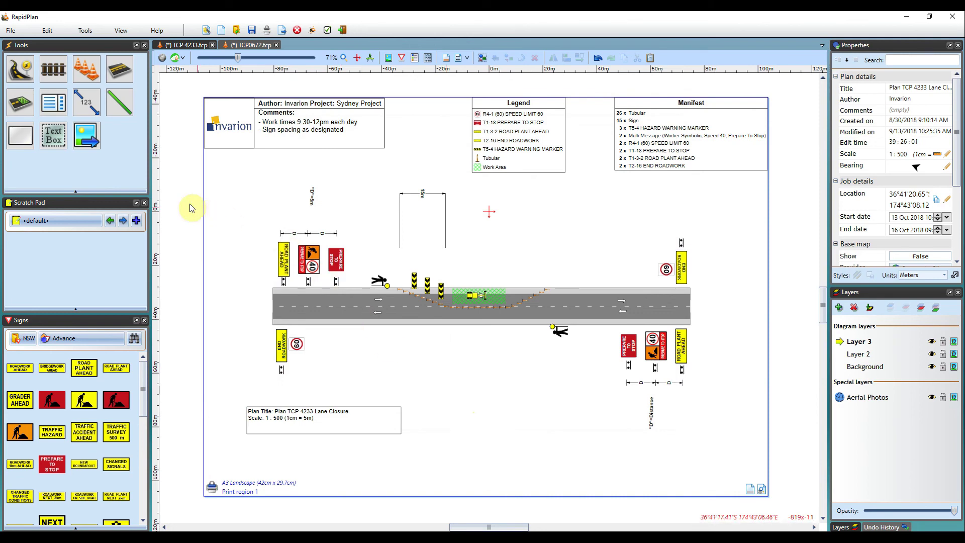
# Draw a text box near the page bottom containing the $disclaimer$ variable
pyautogui.click(53, 135)
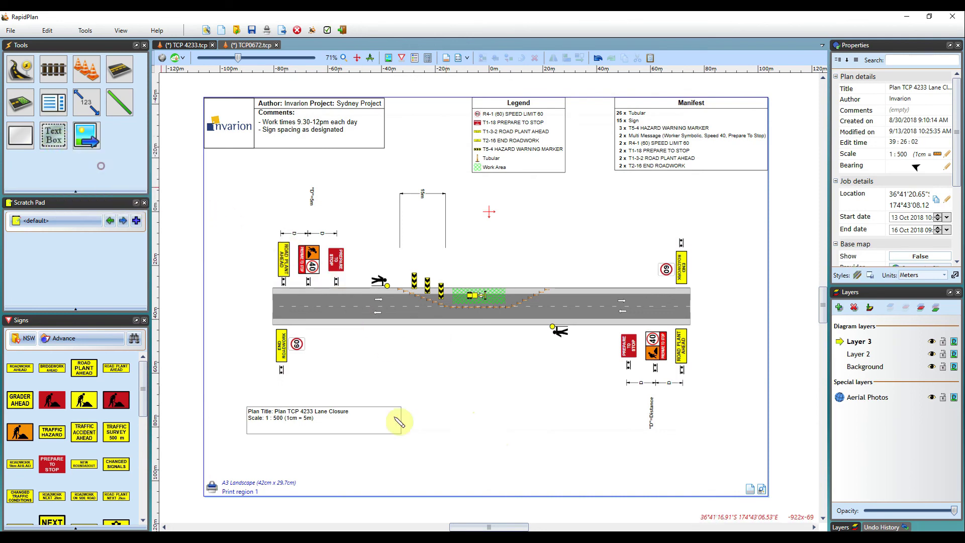
pyautogui.moveTo(468, 430); pyautogui.dragTo(630, 465)
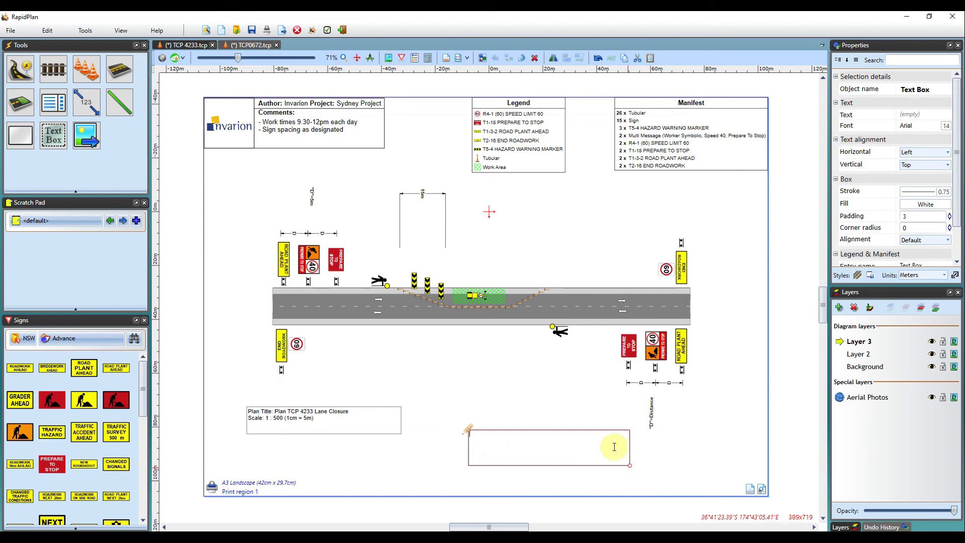
pyautogui.write('$')
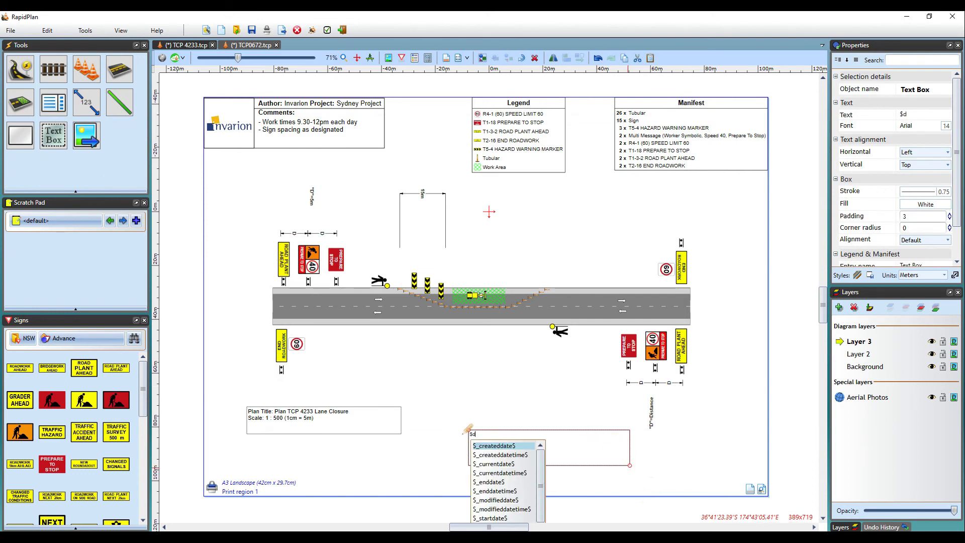
pyautogui.write('dis')
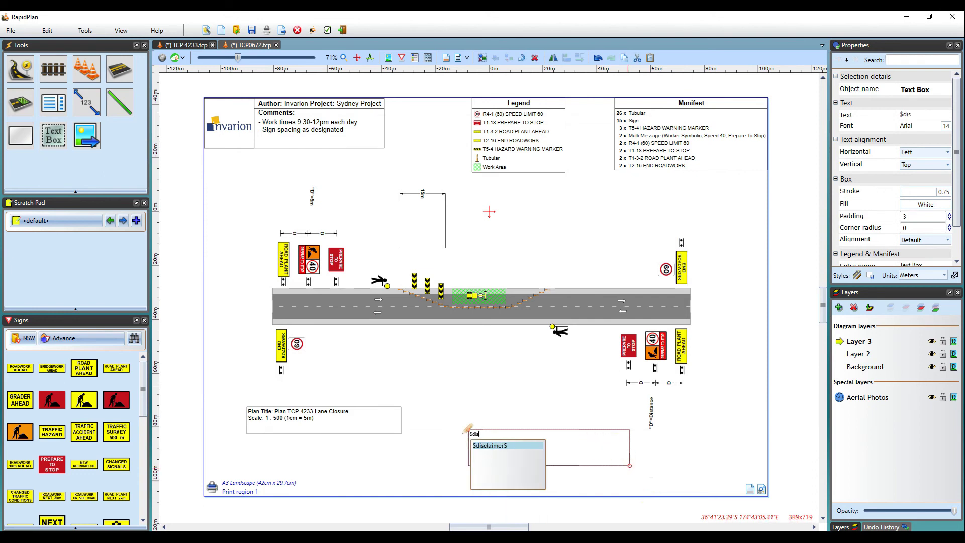
pyautogui.click(500, 447)
pyautogui.click(704, 473)
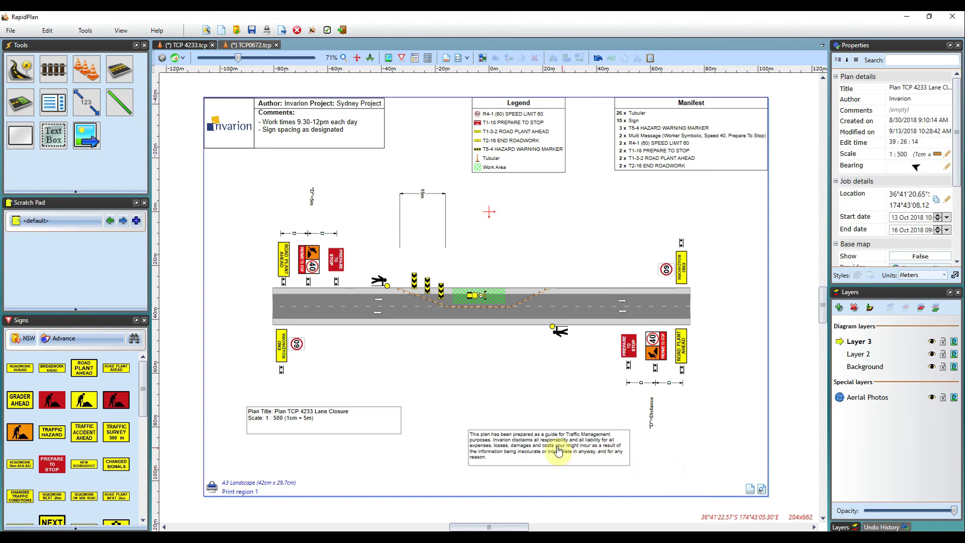
# Widen the disclaimer box and move it to the bottom-right corner
pyautogui.click(624, 461)
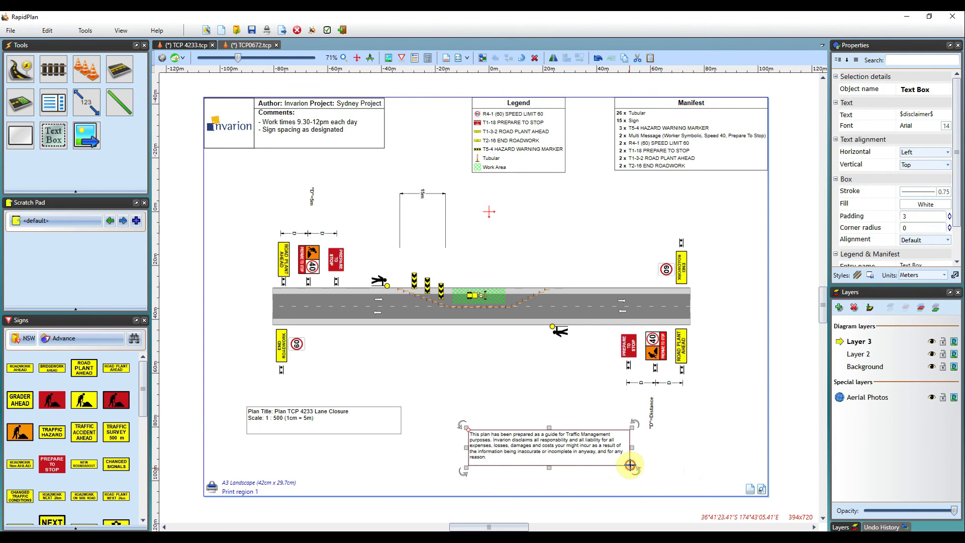
pyautogui.moveTo(630, 465); pyautogui.dragTo(678, 479)
pyautogui.click(701, 429)
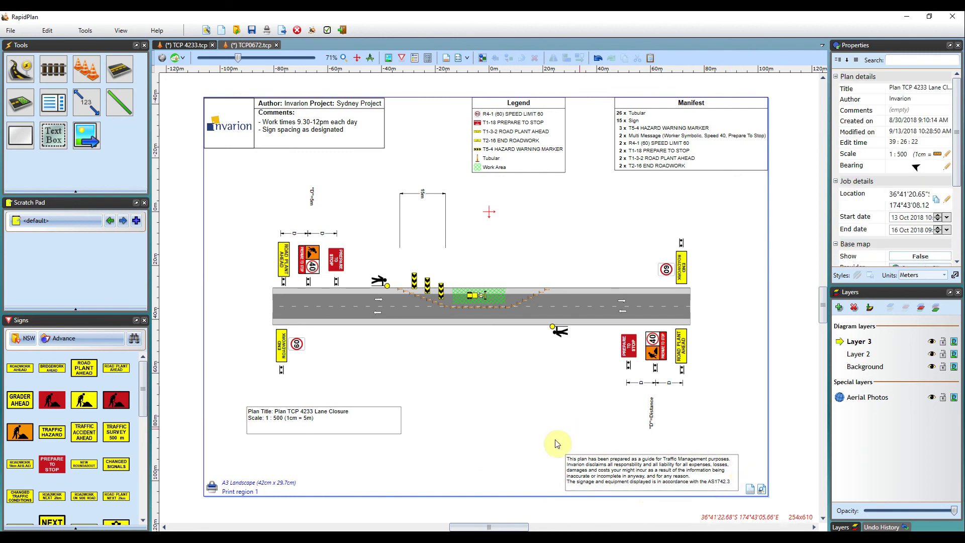